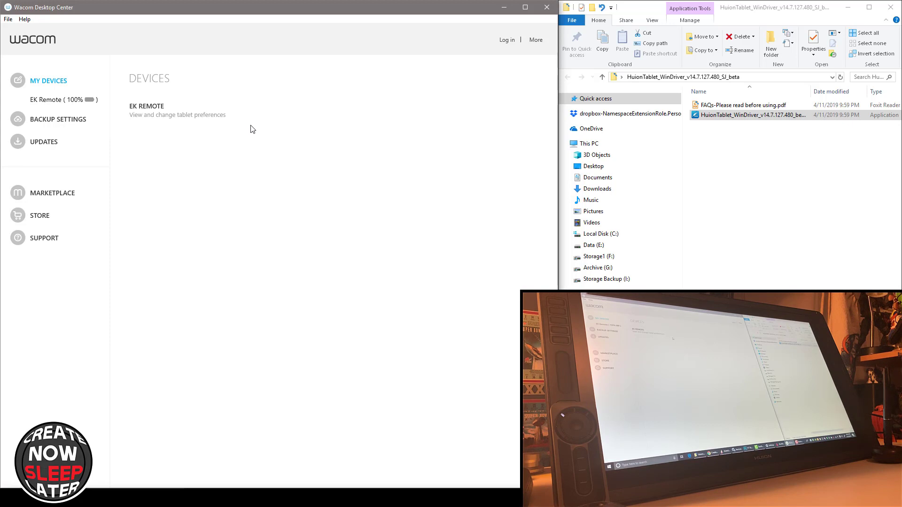
Step: Back up the EK Remote's preferences to Backup.wacomprefs and acknowledge the success message
{"action": "left_click", "coordinate": [47, 100]}
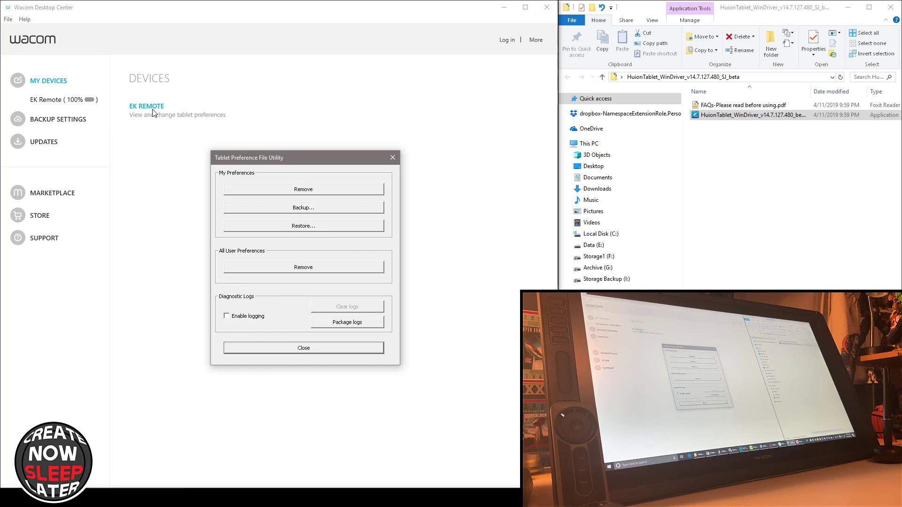
{"action": "left_click", "coordinate": [303, 209]}
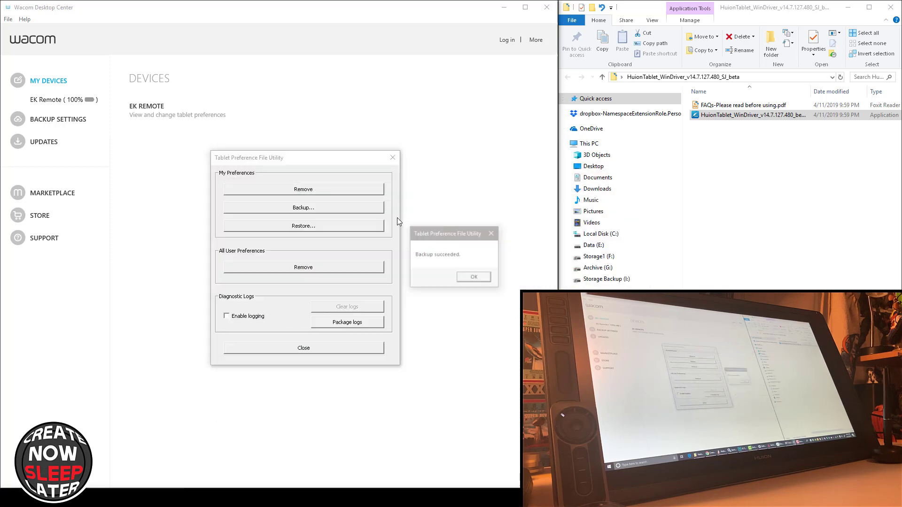
{"action": "left_click", "coordinate": [481, 280]}
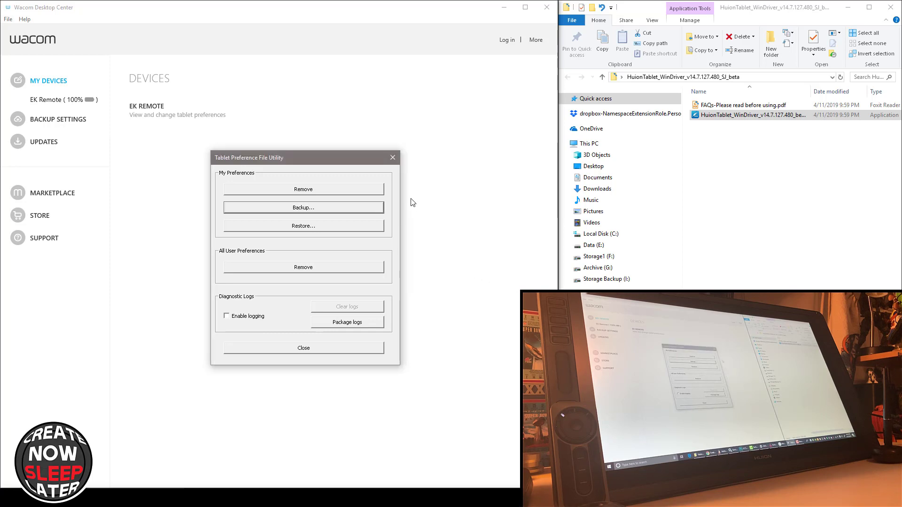
Step: Close the Tablet Preference File Utility to return to the EK Remote page
{"action": "left_click", "coordinate": [393, 157]}
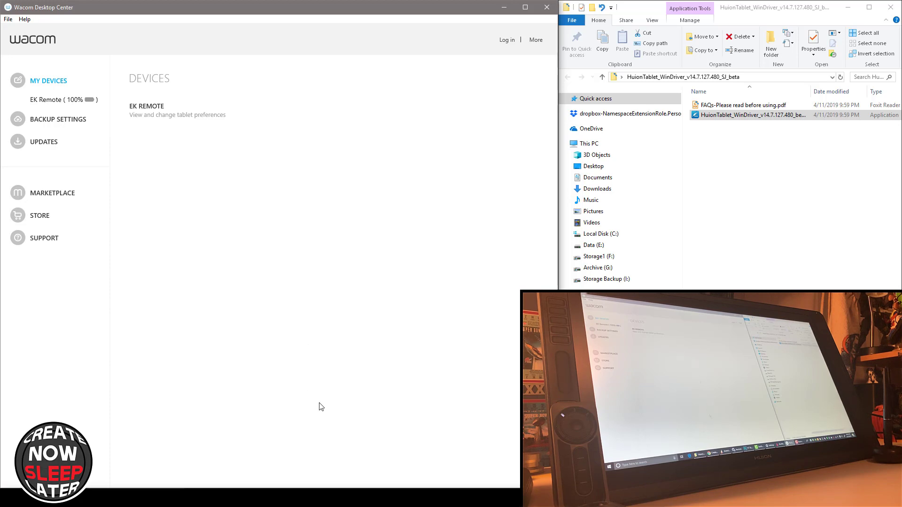
Step: Stop Wacom Professional Service in Services, then minimize the Services window
{"action": "left_click", "coordinate": [371, 498]}
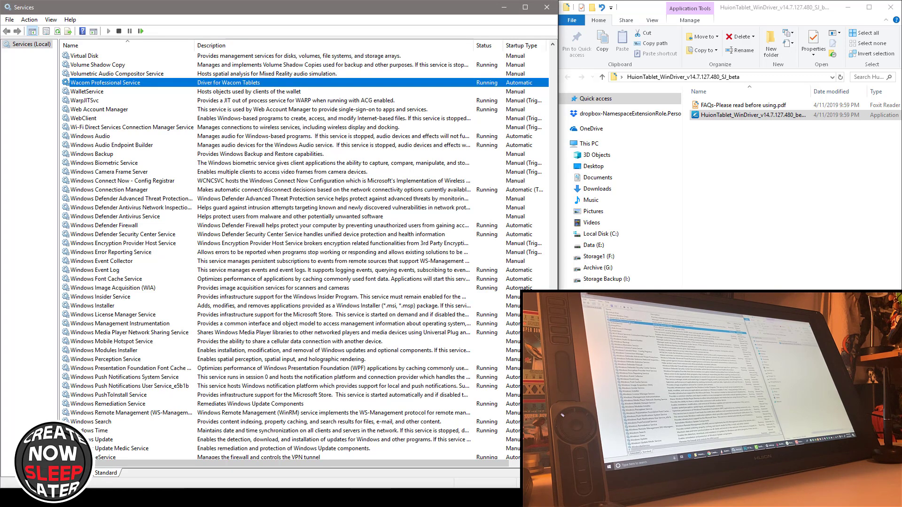
{"action": "right_click", "coordinate": [123, 83]}
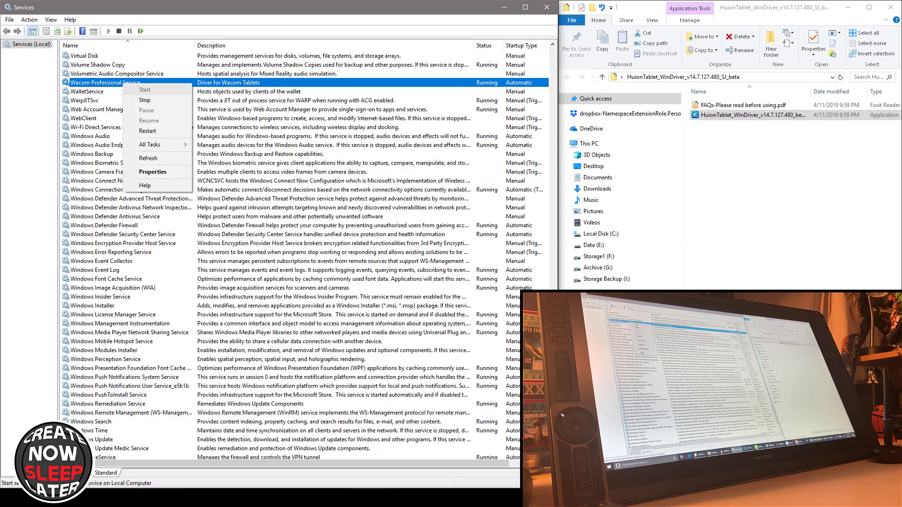
{"action": "left_click", "coordinate": [144, 100]}
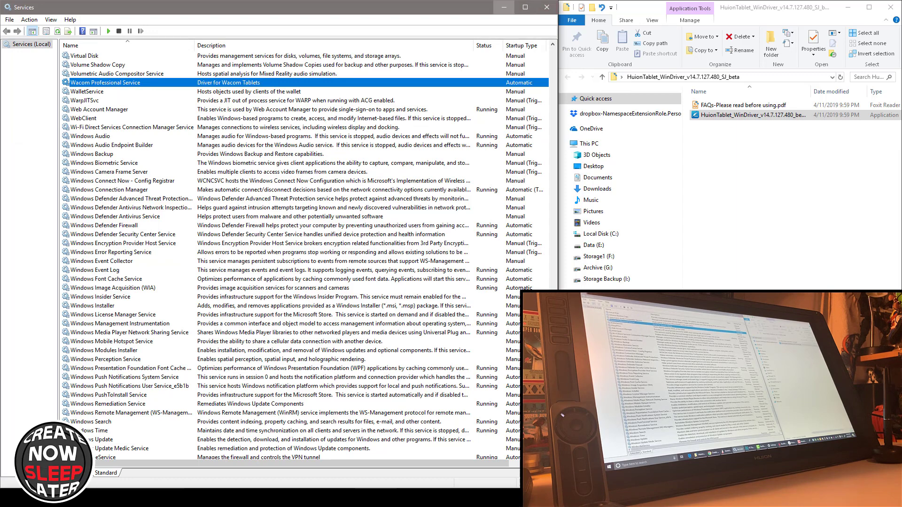
{"action": "left_click", "coordinate": [504, 7]}
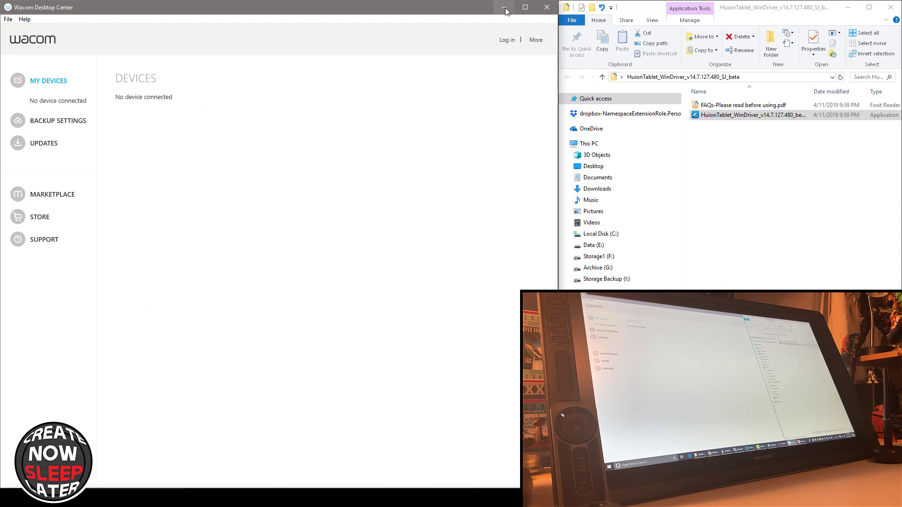
Step: Install the Huion driver v14.7.127.480 as administrator, confirming painting software is closed
{"action": "left_click", "coordinate": [870, 8]}
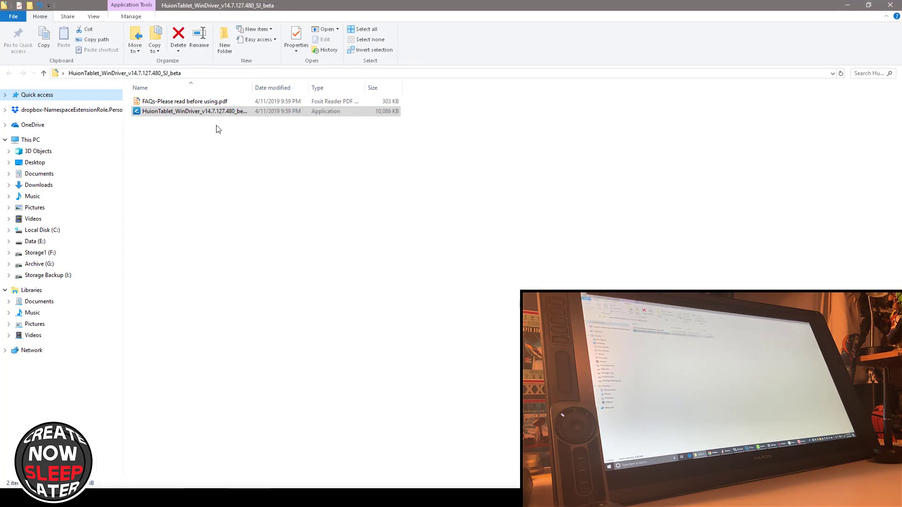
{"action": "right_click", "coordinate": [206, 118]}
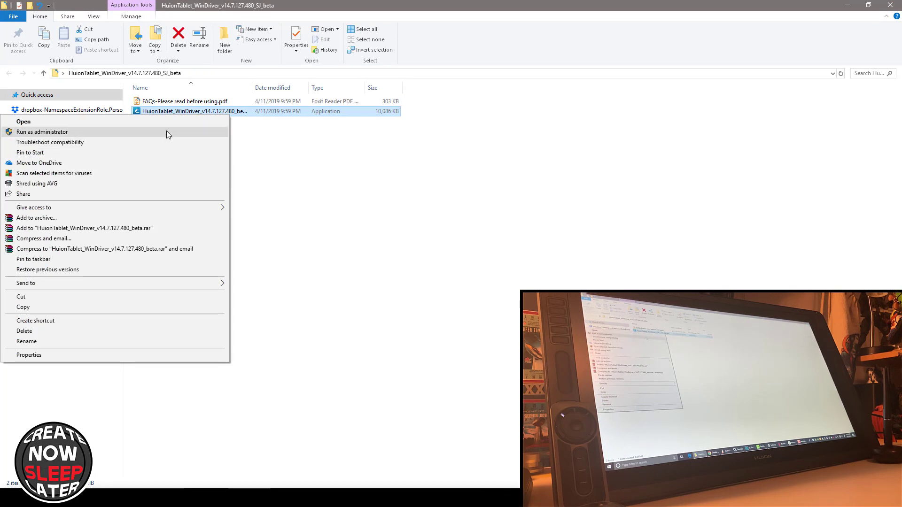
{"action": "left_click", "coordinate": [167, 132]}
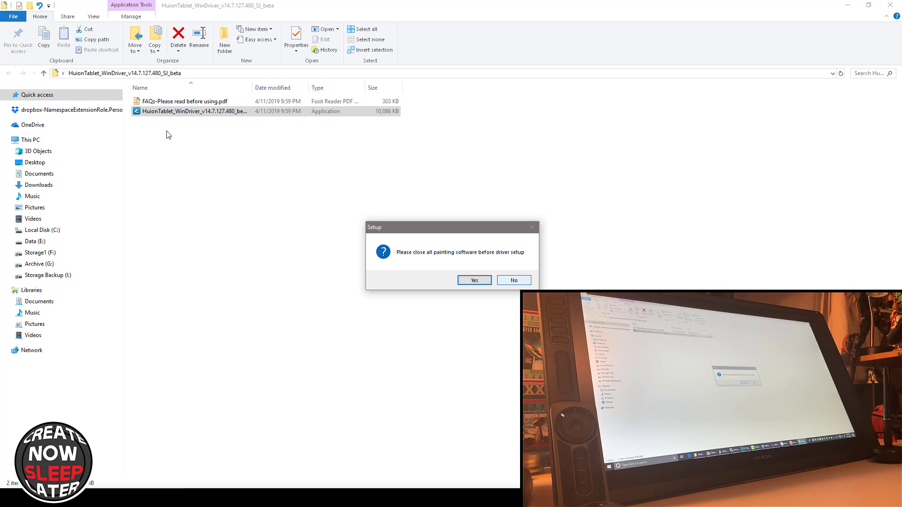
{"action": "key", "text": "Return"}
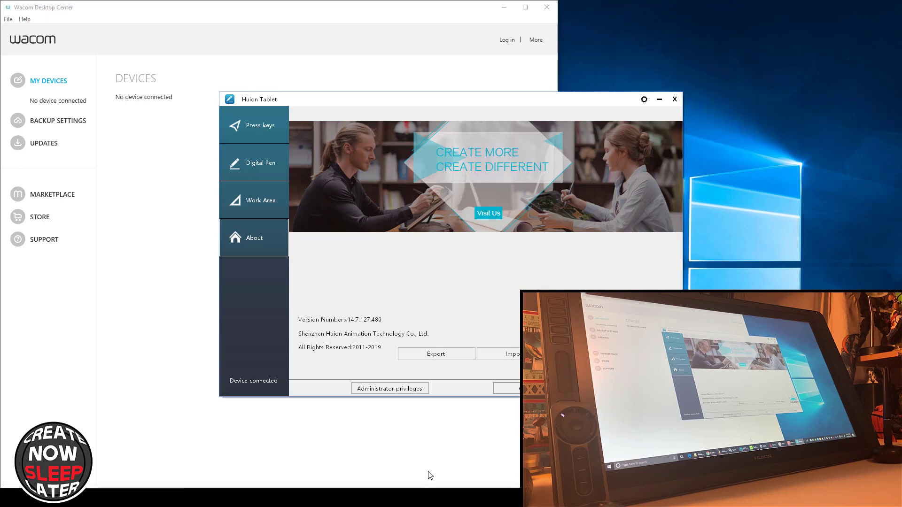
Step: Draw four wavy and S-shaped test strokes in SketchBook, then return to Services
{"action": "key", "text": "alt+Tab"}
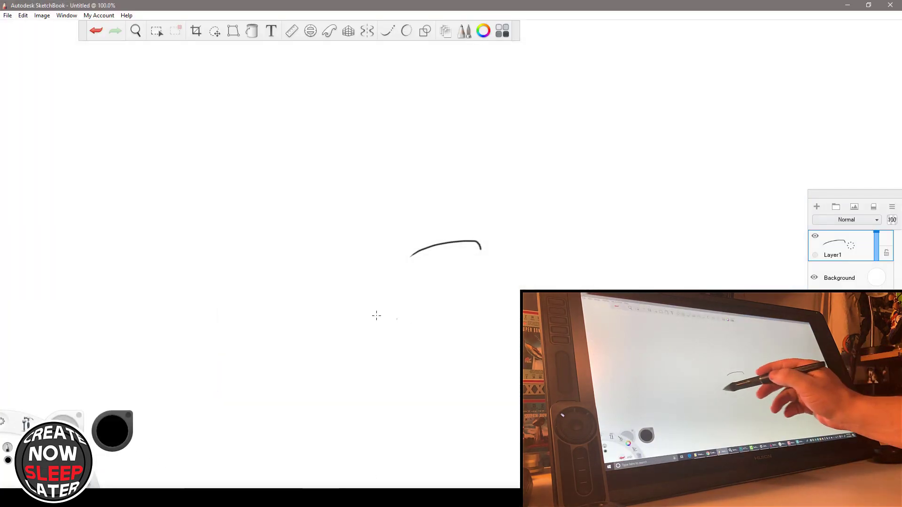
{"action": "mouse_move", "coordinate": [389, 296]}
{"action": "left_mouse_down"}
{"action": "mouse_move", "coordinate": [352, 322]}
{"action": "mouse_move", "coordinate": [500, 308]}
{"action": "mouse_move", "coordinate": [520, 319]}
{"action": "left_mouse_up"}
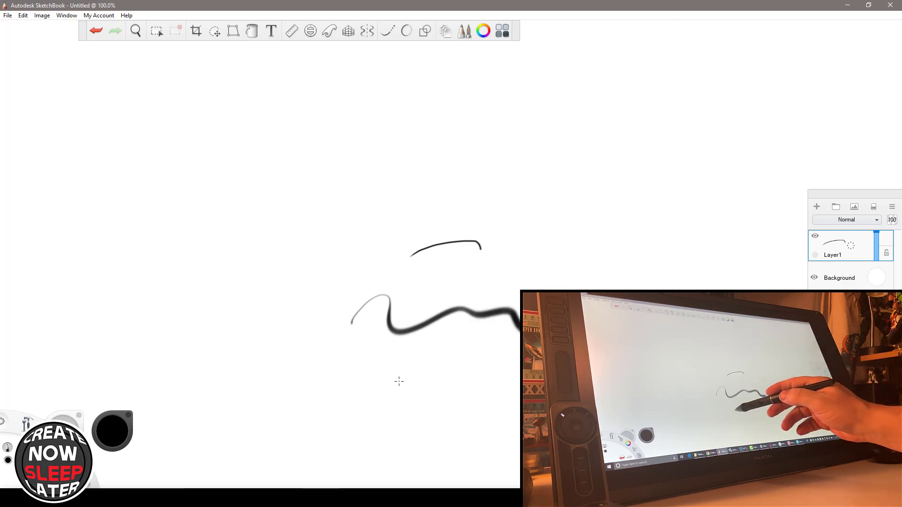
{"action": "left_click_drag", "start_coordinate": [399, 378], "coordinate": [502, 369]}
{"action": "left_click_drag", "start_coordinate": [595, 219], "coordinate": [581, 288]}
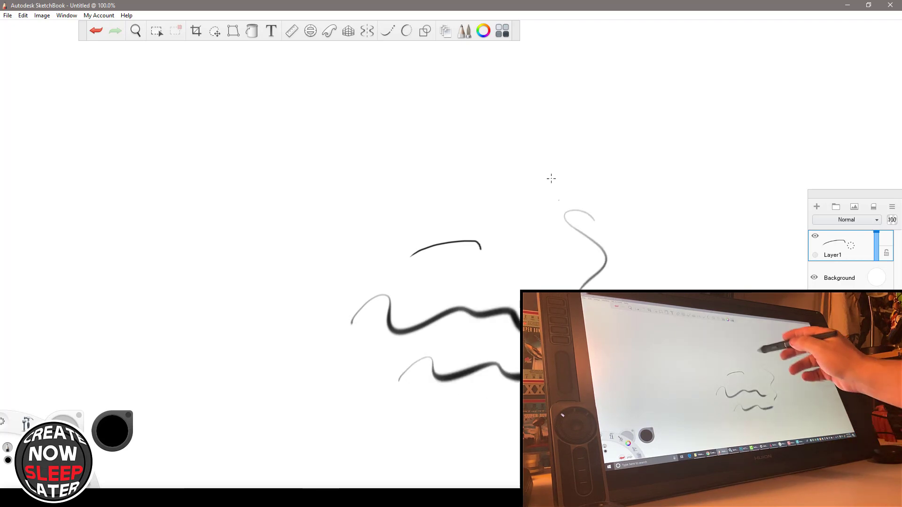
{"action": "mouse_move", "coordinate": [510, 238]}
{"action": "left_mouse_down"}
{"action": "mouse_move", "coordinate": [508, 174]}
{"action": "mouse_move", "coordinate": [523, 291]}
{"action": "left_mouse_up"}
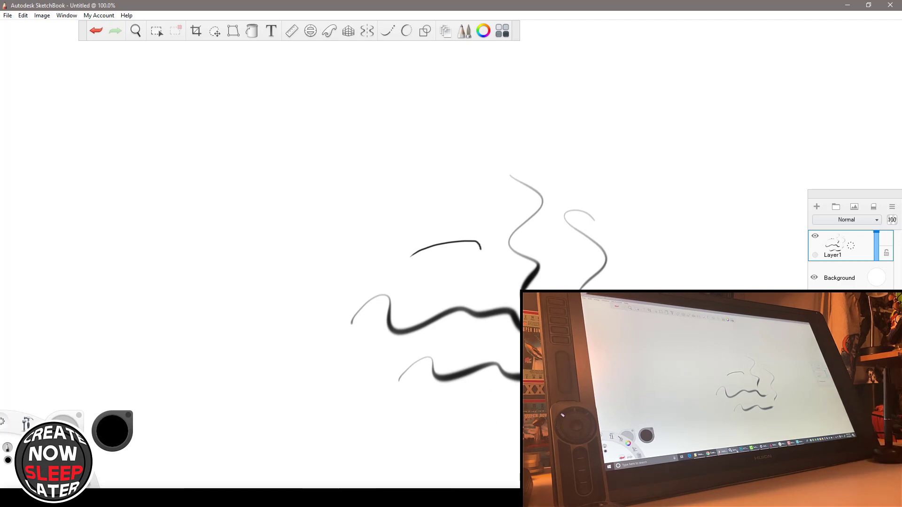
{"action": "key", "text": "alt+Tab"}
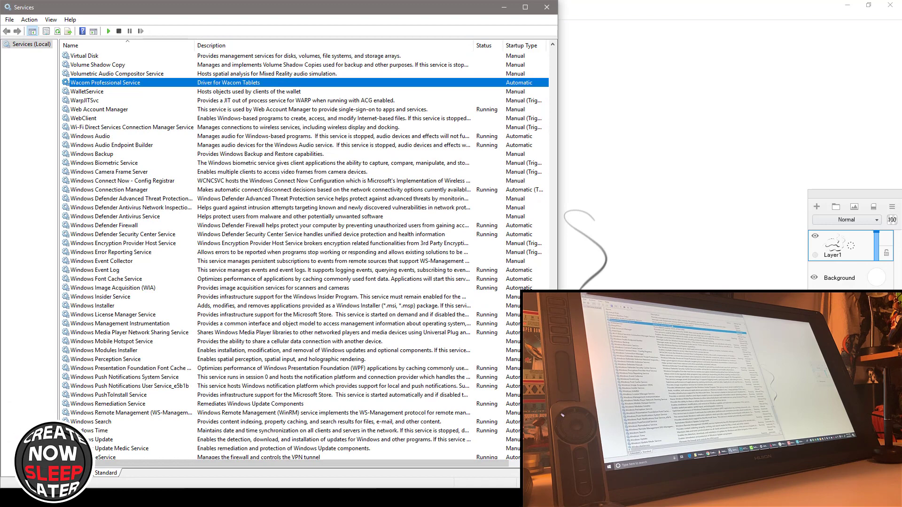
Step: Start Wacom Professional Service again and minimize Services to reveal the drawing
{"action": "right_click", "coordinate": [261, 82]}
{"action": "left_click", "coordinate": [281, 87]}
{"action": "left_click", "coordinate": [504, 7]}
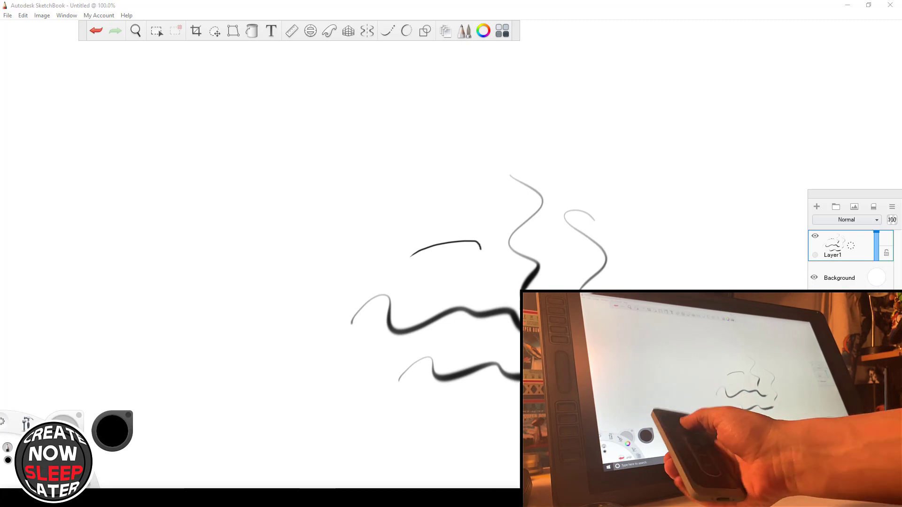
Step: Level the SketchBook canvas, draw a thick zigzag at left, and set brush size to 0.4
{"action": "left_click", "coordinate": [507, 10]}
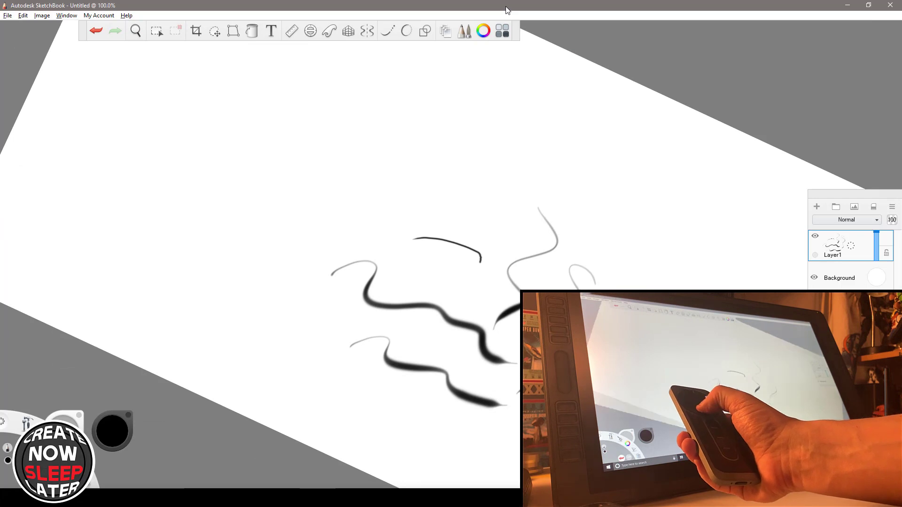
{"action": "left_click_drag", "start_coordinate": [125, 304], "coordinate": [288, 252]}
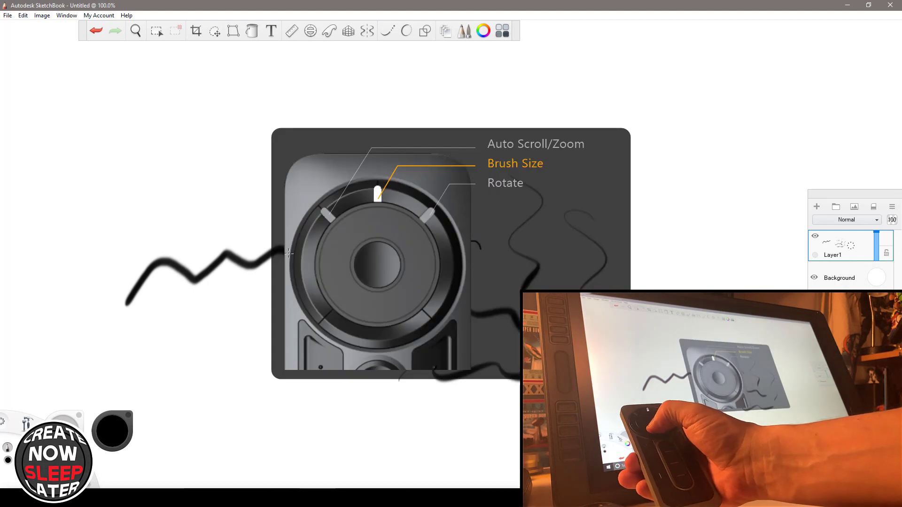
{"action": "key", "text": "bracketleft"}
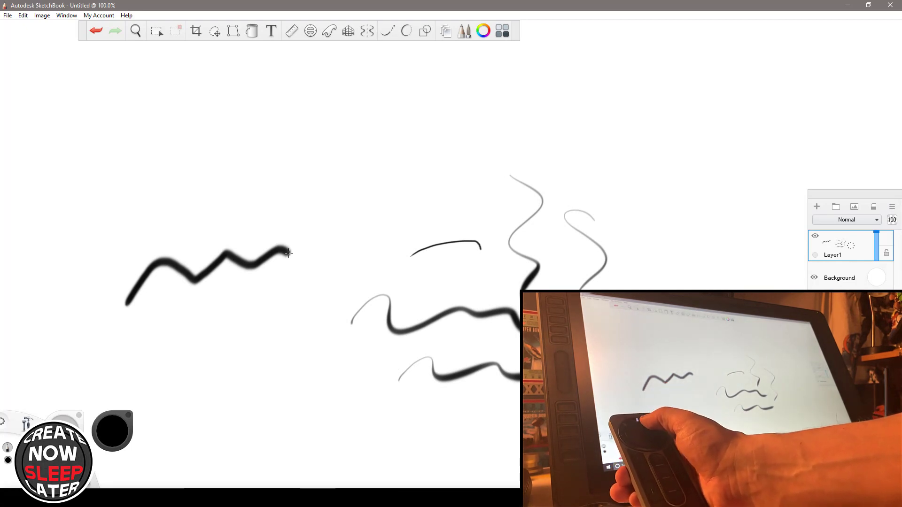
{"action": "key", "text": "bracketright"}
{"action": "key", "text": "bracketright"}
{"action": "key", "text": "bracketright"}
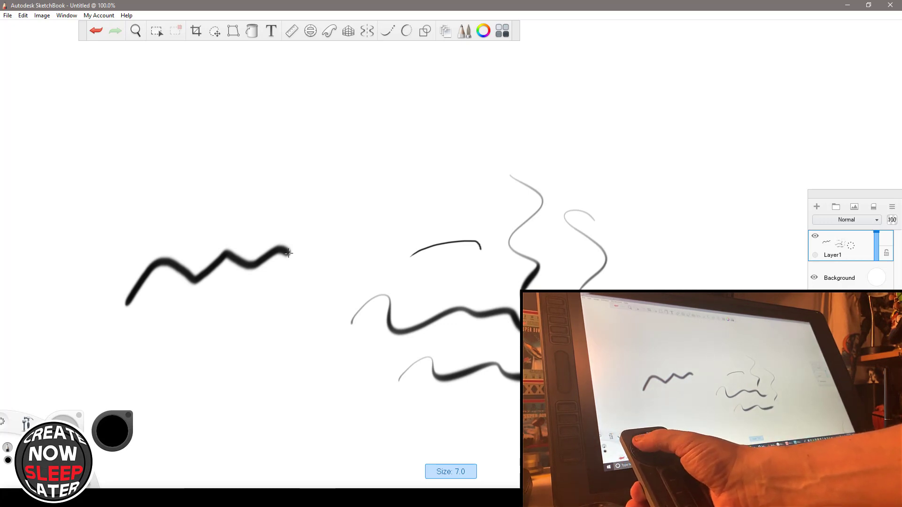
{"action": "key", "text": "bracketleft"}
{"action": "key", "text": "bracketleft"}
{"action": "key", "text": "bracketleft"}
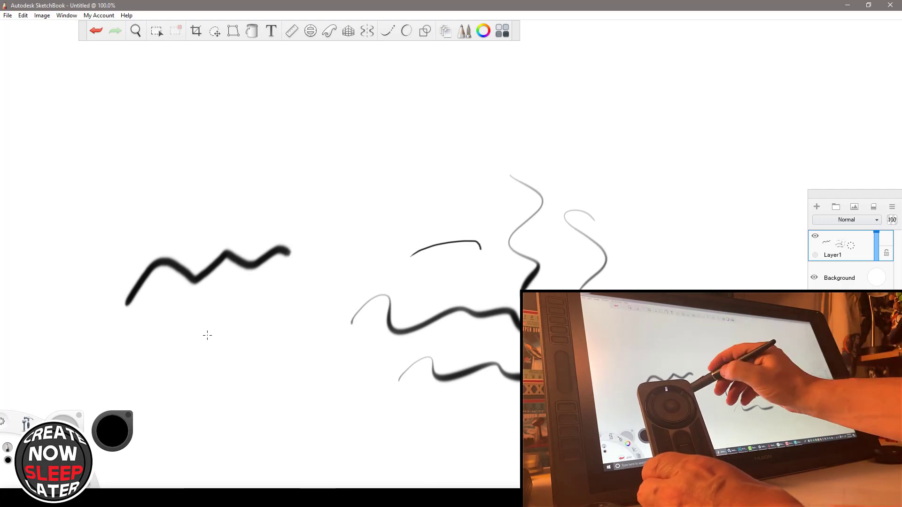
Step: Draw three thin wavy strokes with the small brush and move the Wacom settings aside
{"action": "mouse_move", "coordinate": [251, 335]}
{"action": "left_mouse_down"}
{"action": "mouse_move", "coordinate": [302, 303]}
{"action": "mouse_move", "coordinate": [397, 292]}
{"action": "mouse_move", "coordinate": [519, 348]}
{"action": "left_mouse_up"}
{"action": "left_click_drag", "start_coordinate": [293, 369], "coordinate": [519, 404]}
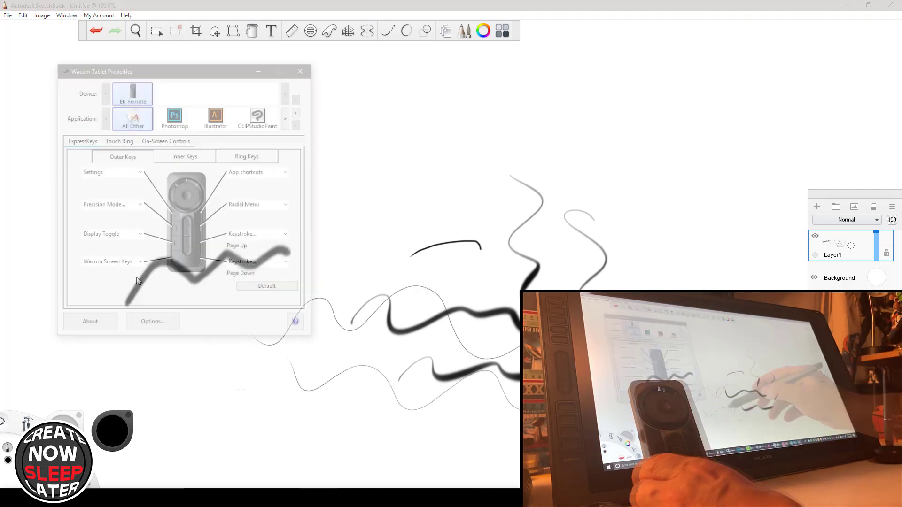
{"action": "mouse_move", "coordinate": [225, 73]}
{"action": "left_mouse_down"}
{"action": "mouse_move", "coordinate": [410, 111]}
{"action": "mouse_move", "coordinate": [420, 121]}
{"action": "left_mouse_up"}
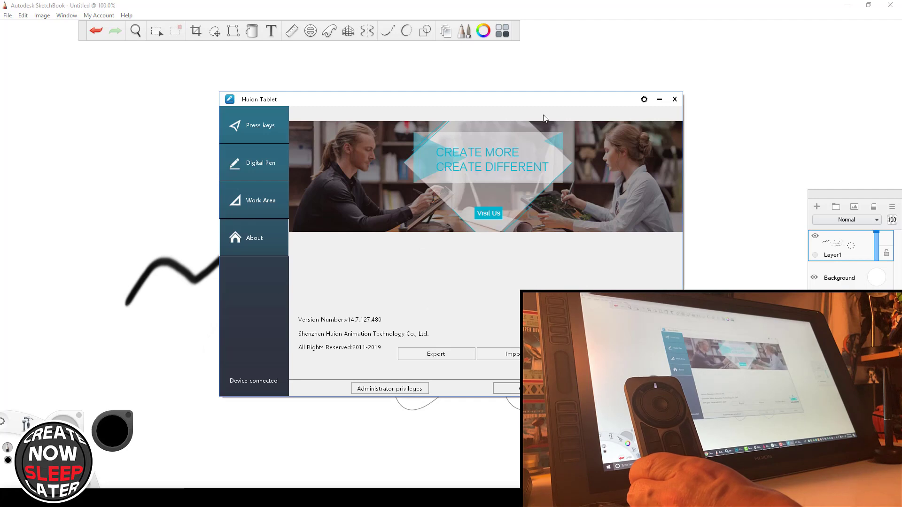
Step: Show the remote's CLIPStudioPaint key settings, minimize Wacom Tablet Properties, and reveal the Huion Tablet window
{"action": "left_click_drag", "start_coordinate": [543, 102], "coordinate": [569, 102]}
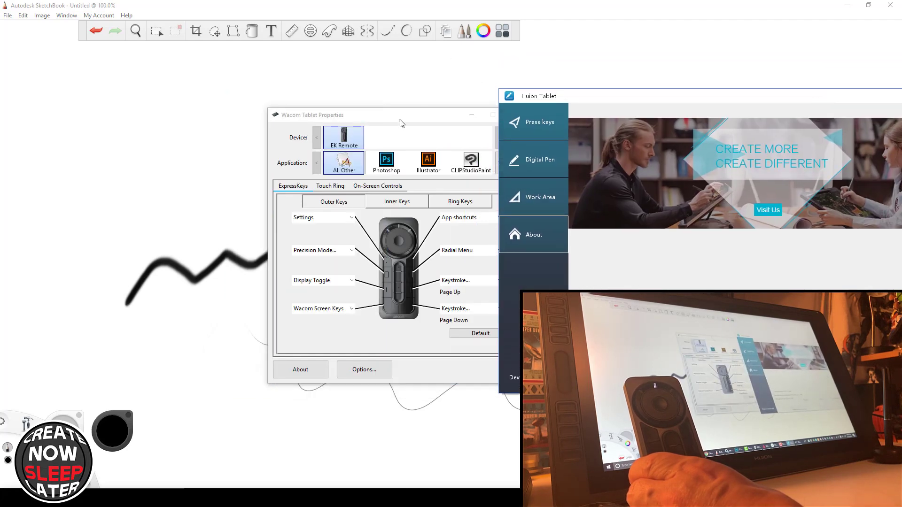
{"action": "left_click_drag", "start_coordinate": [401, 123], "coordinate": [300, 103]}
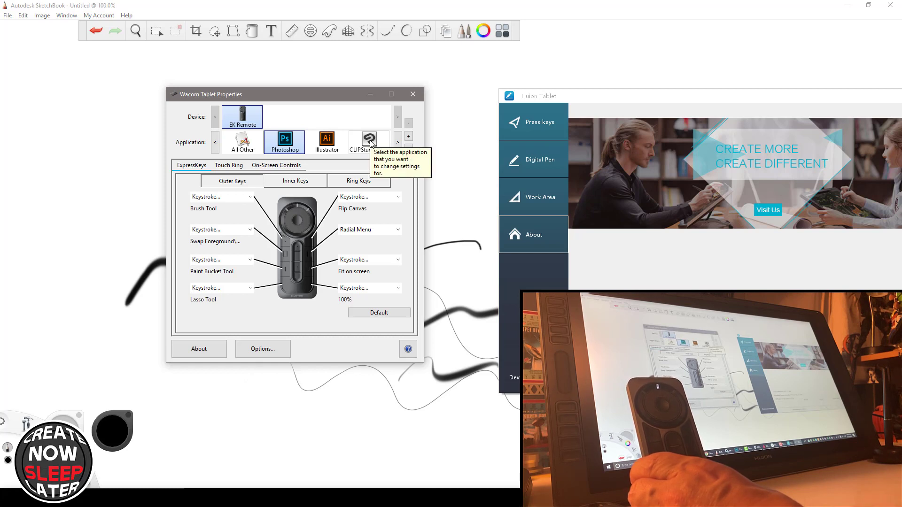
{"action": "left_click", "coordinate": [370, 141]}
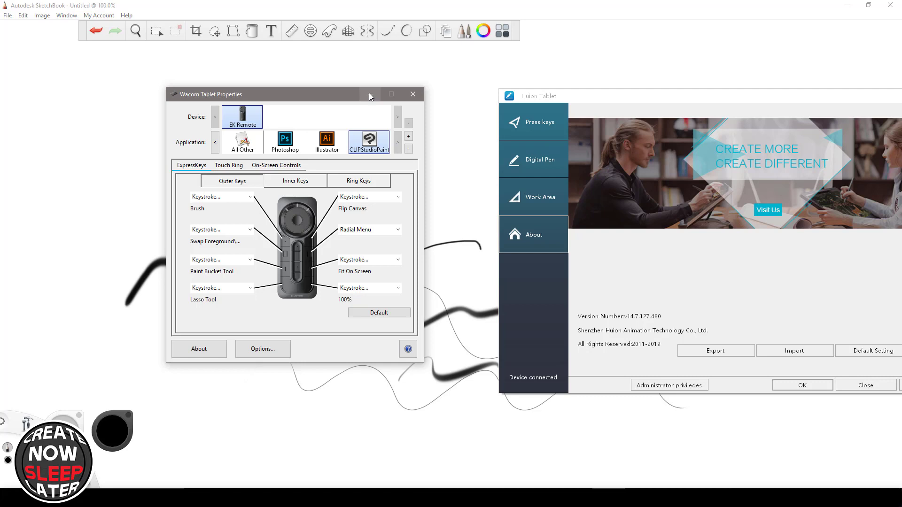
{"action": "left_click", "coordinate": [371, 95]}
{"action": "left_click_drag", "start_coordinate": [651, 101], "coordinate": [402, 94]}
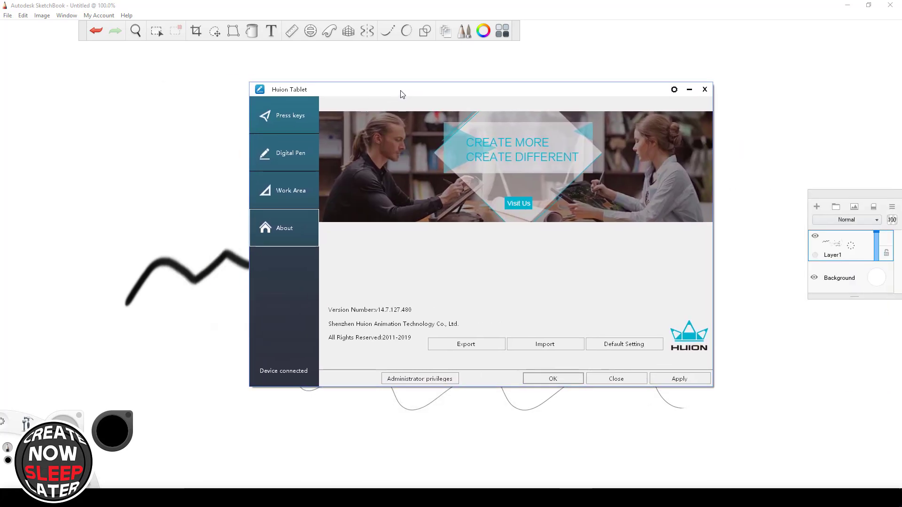